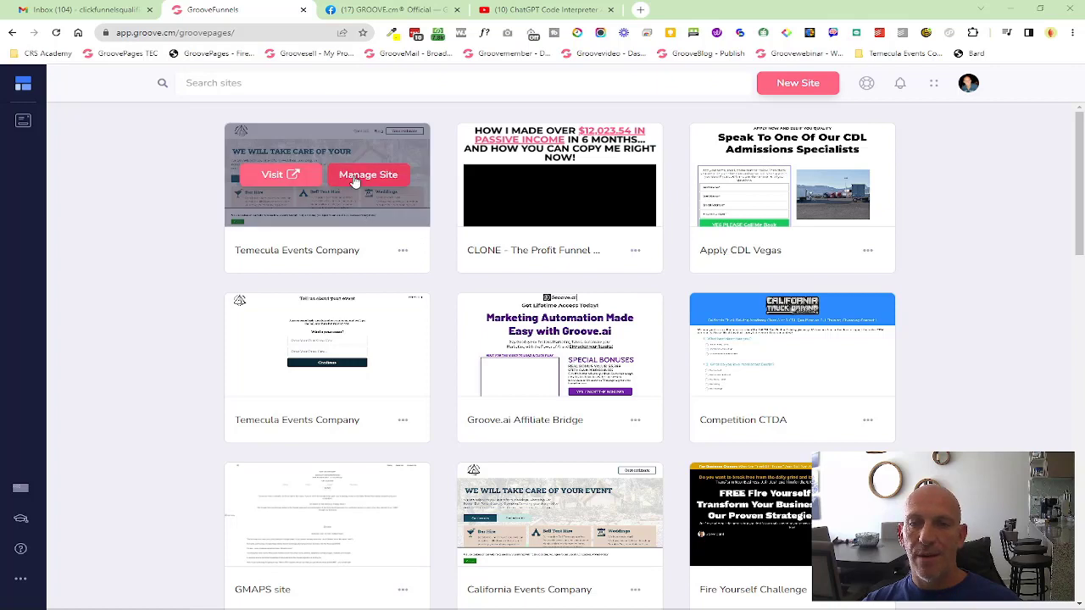
- Open the Temecula Events Company site via Manage Site to enter the builder
{"action": "left_click", "coordinate": [356, 179]}
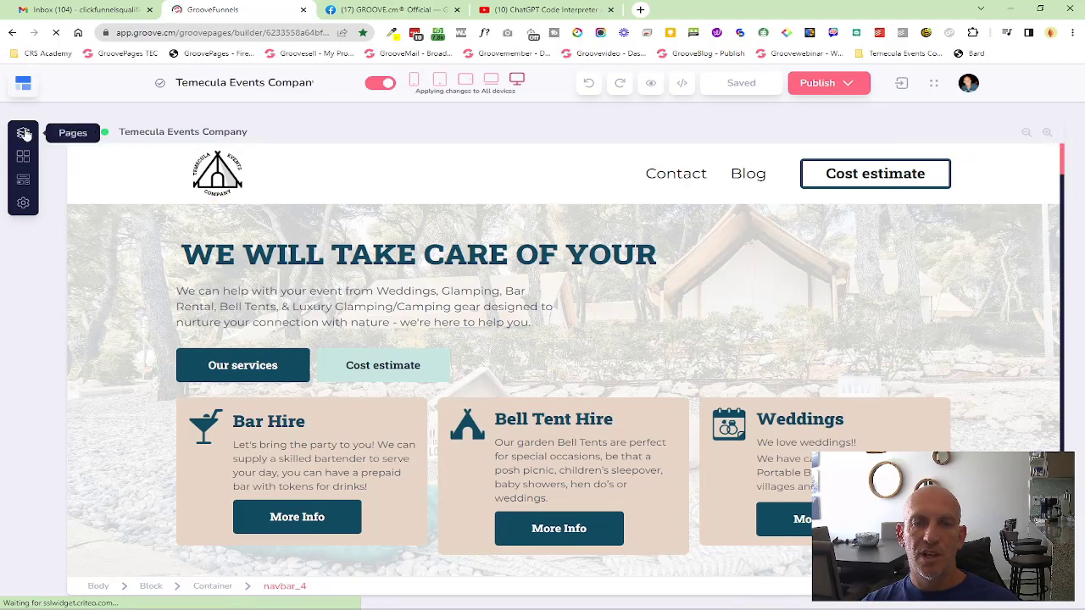
- Load the Free Coaching Consultation Funnel's second (application) page from the Funnels list
{"action": "left_click", "coordinate": [24, 133]}
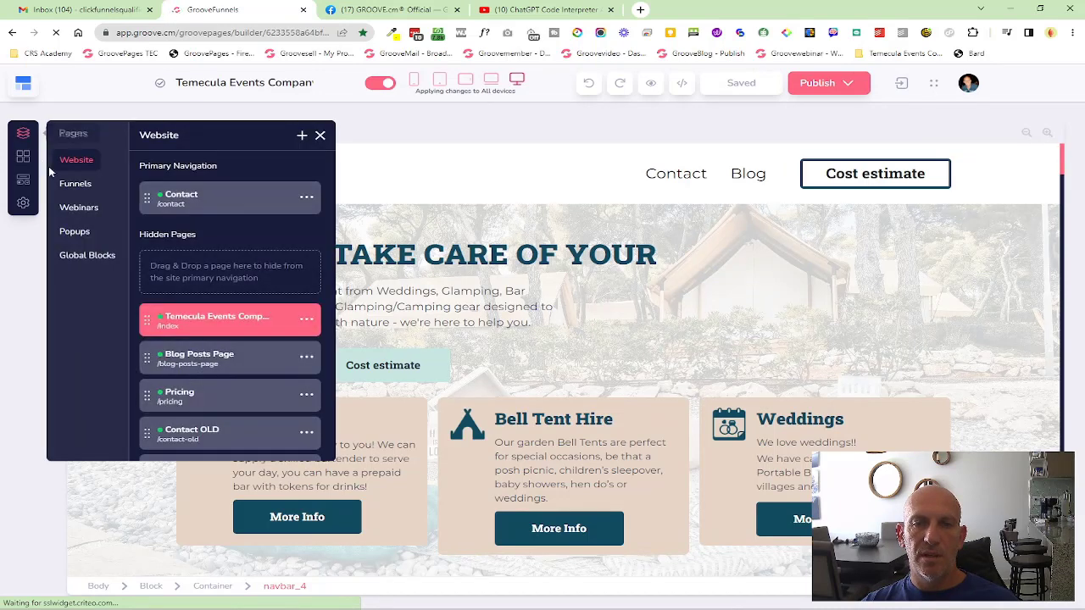
{"action": "left_click", "coordinate": [75, 183]}
{"action": "left_click", "coordinate": [210, 179]}
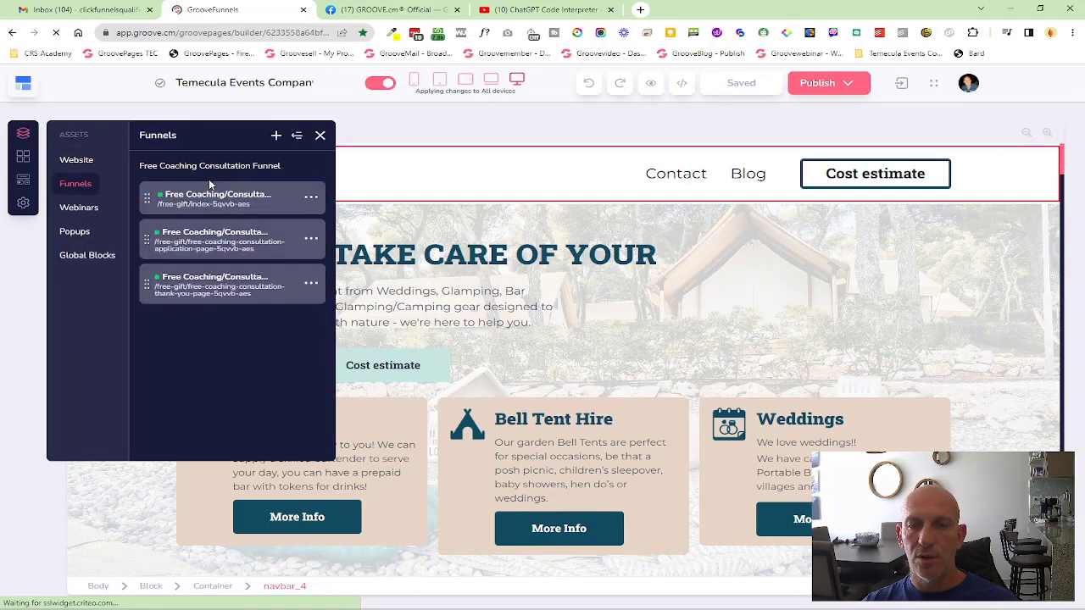
{"action": "left_click", "coordinate": [229, 244]}
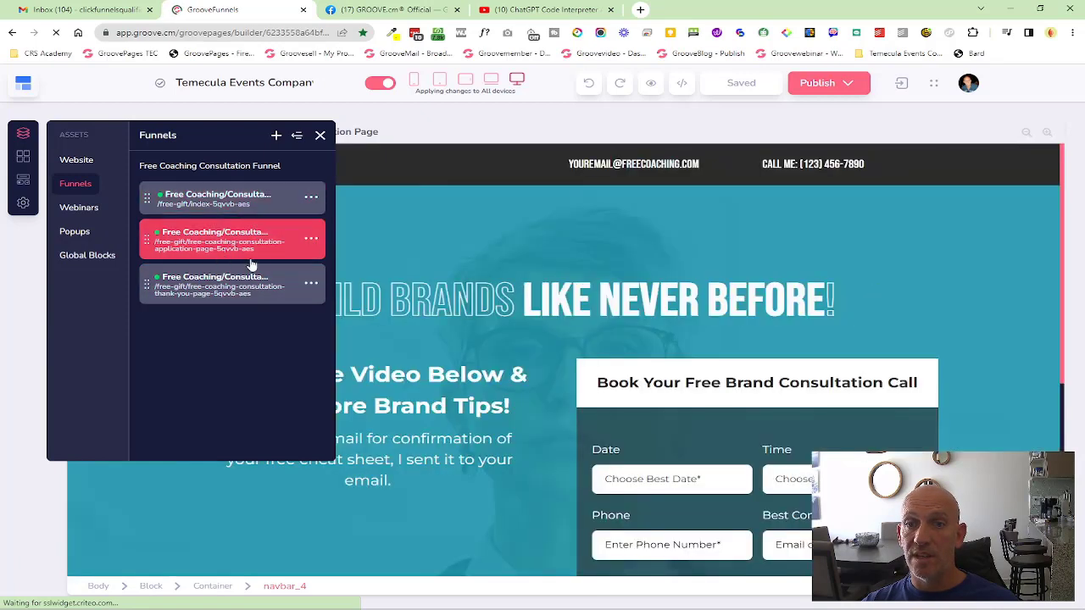
- In Page Settings > SEO > Indexing, enable Disable page indexing and Hide from sitemap, then confirm
{"action": "left_click", "coordinate": [23, 205]}
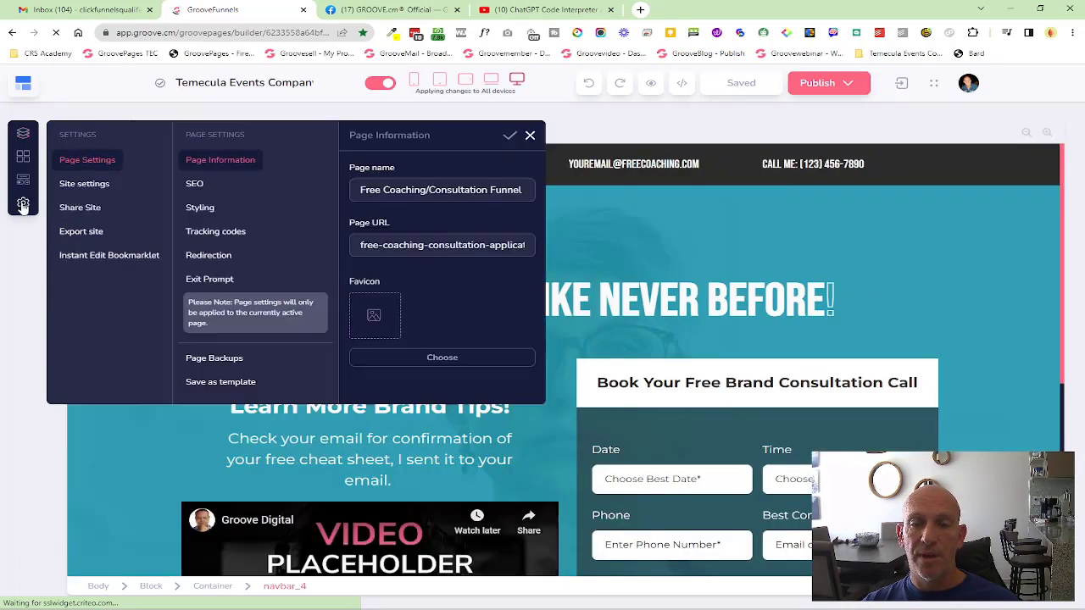
{"action": "left_click", "coordinate": [195, 186]}
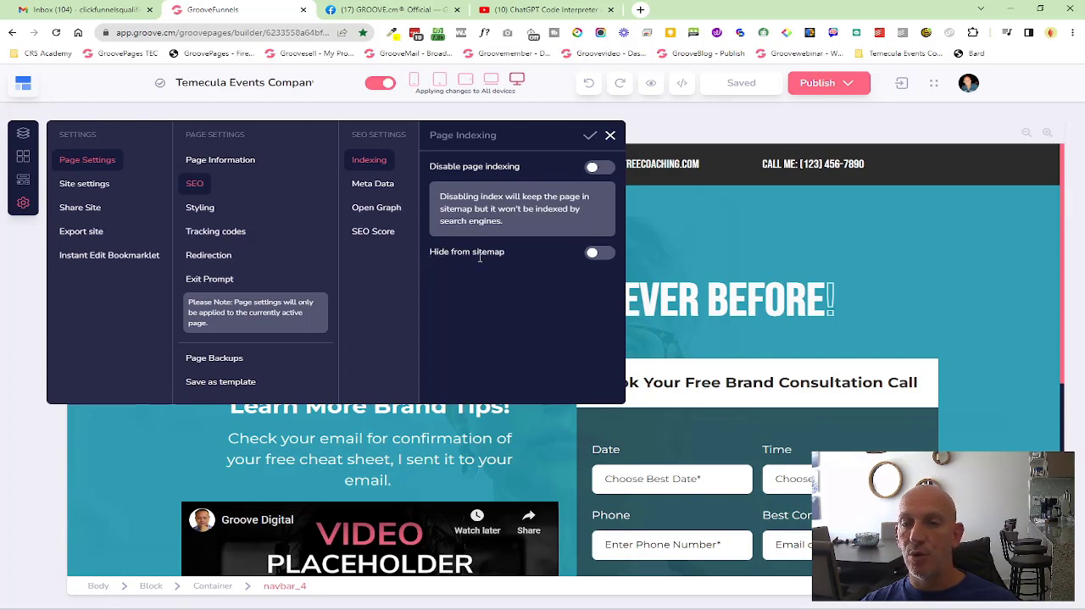
{"action": "left_click", "coordinate": [592, 254]}
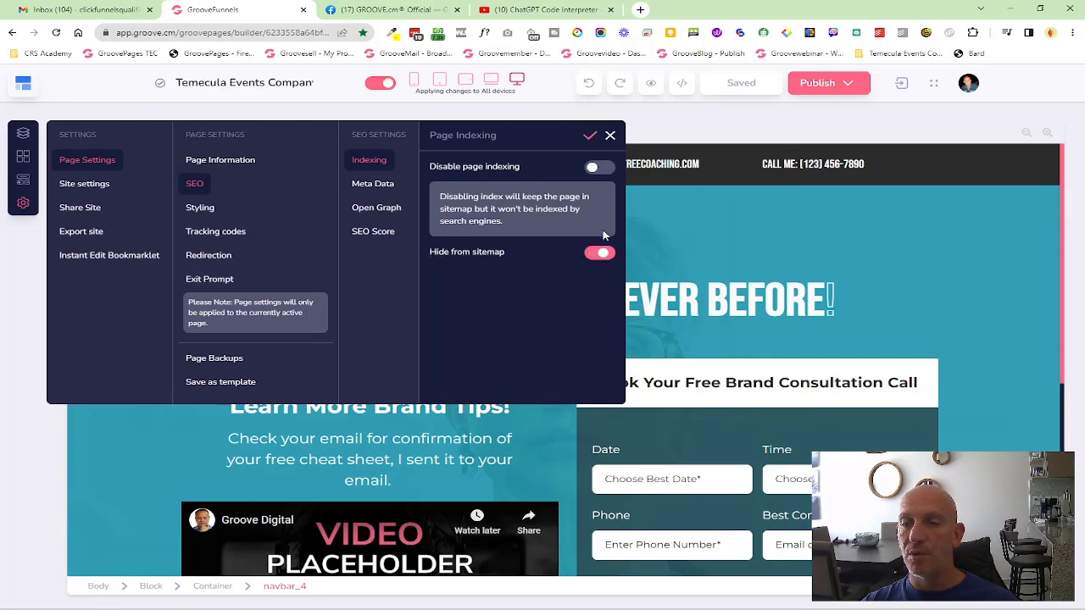
{"action": "left_click", "coordinate": [598, 167]}
{"action": "left_click", "coordinate": [589, 136]}
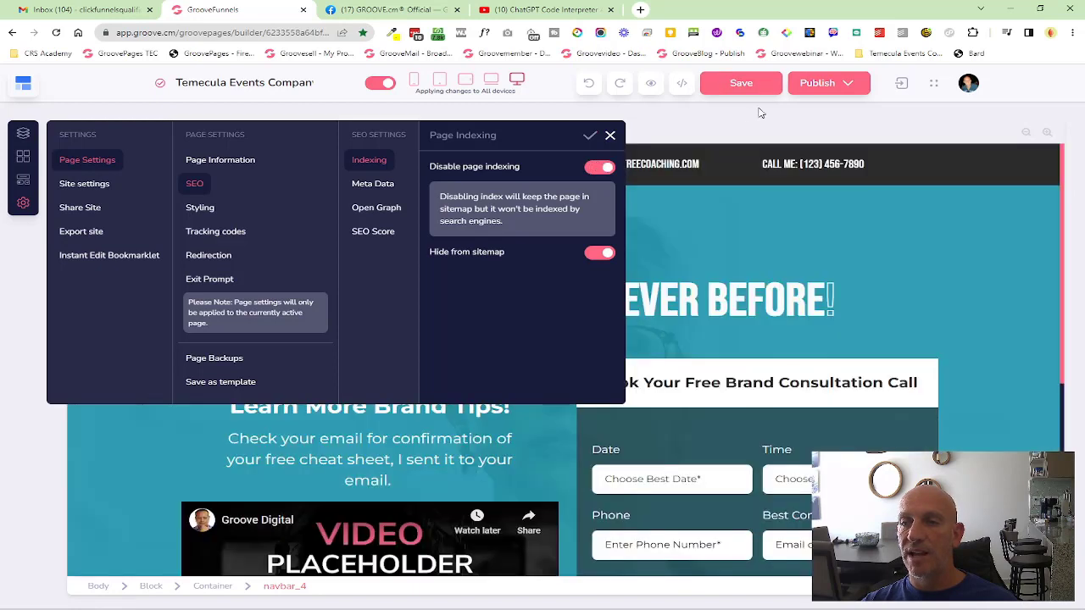
- Publish the current page from Publish Settings
{"action": "left_click", "coordinate": [849, 83]}
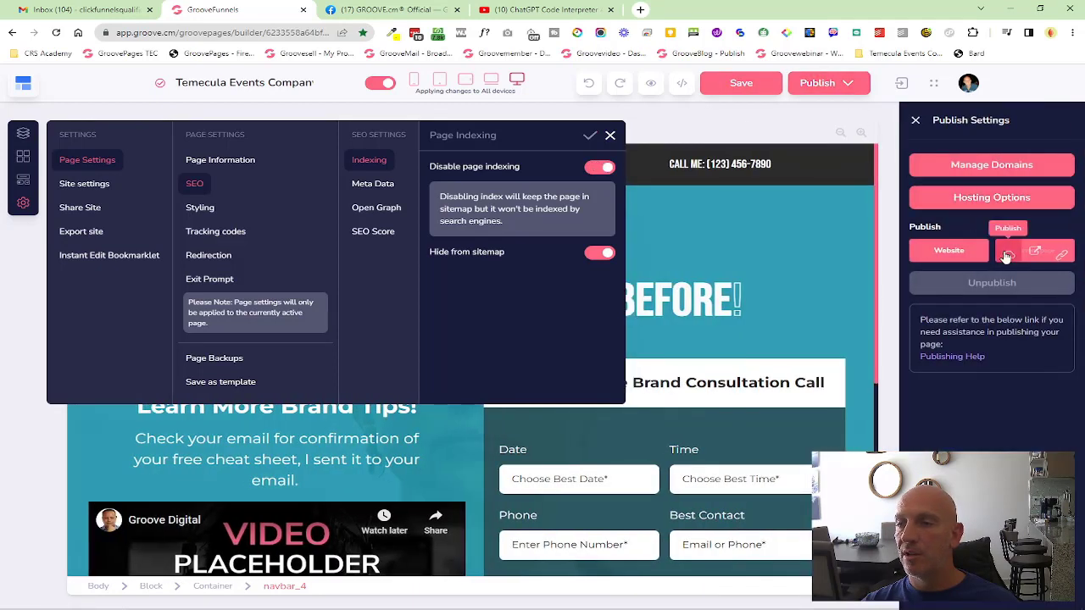
{"action": "left_click", "coordinate": [1005, 250]}
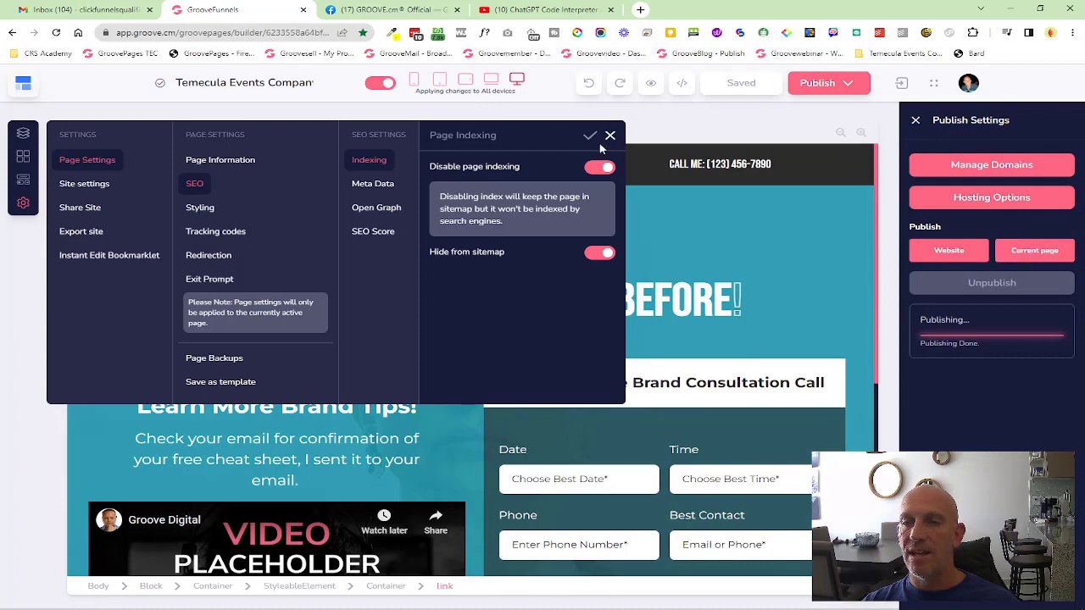